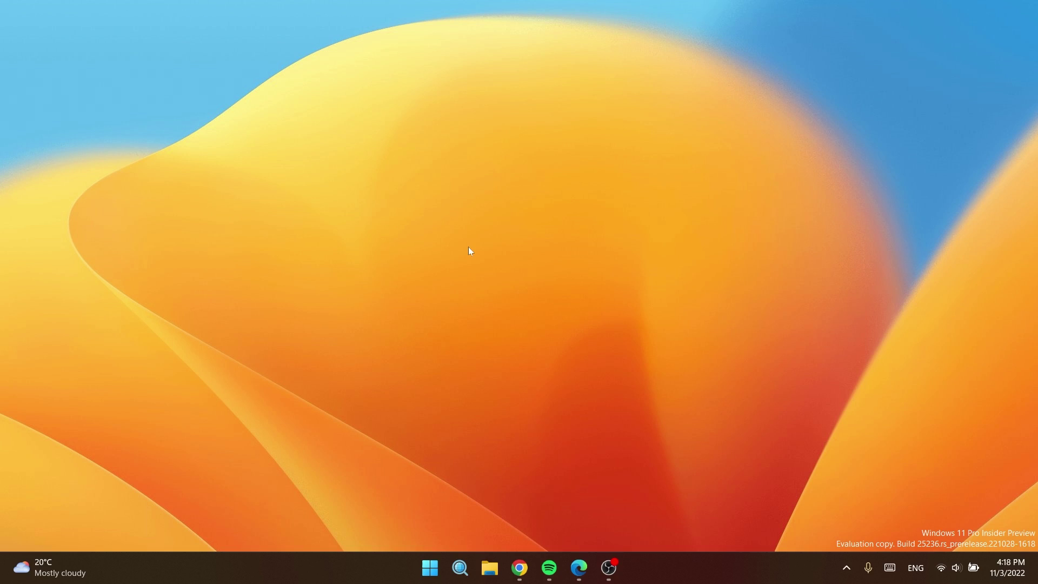
# Bring up the ViVe releases page on GitHub and scroll to the ViVeTool v0.3.2 release download
pyautogui.click(578, 567)
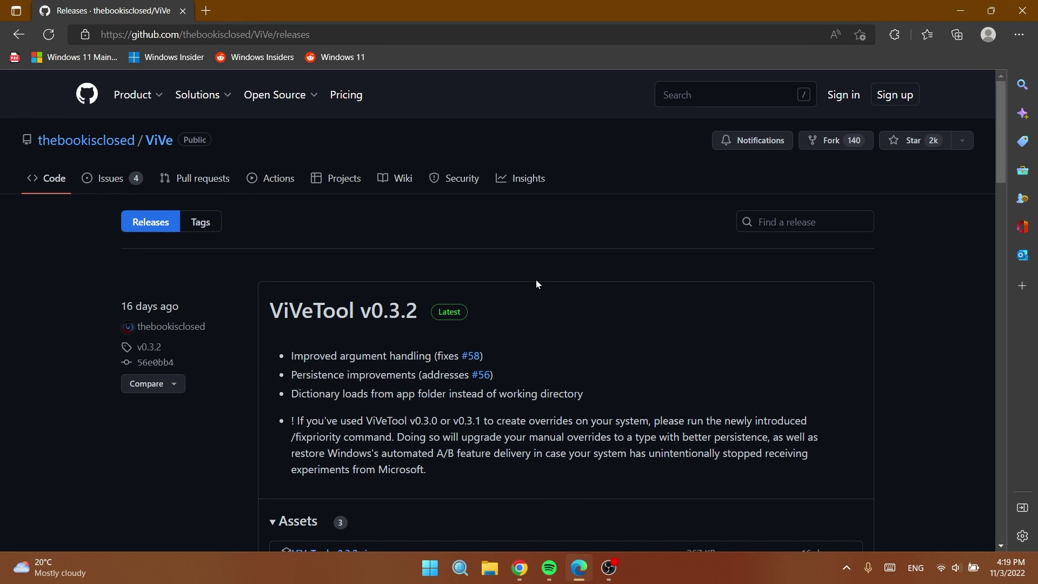
pyautogui.scroll(-3, 536, 281)
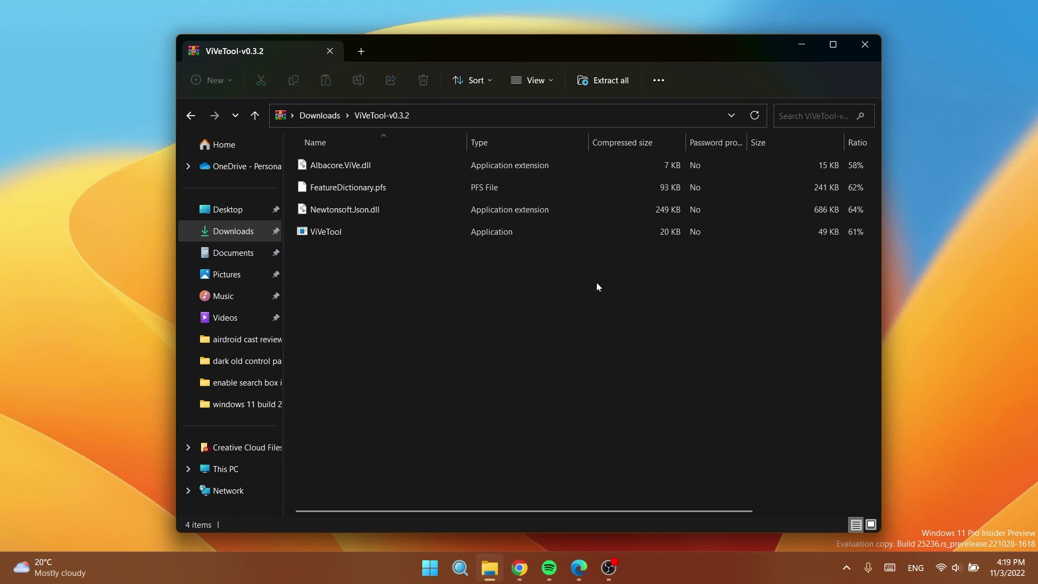
# Extract the ViVeTool archive, choosing C:\Windows\System32 as the destination folder
pyautogui.click(608, 81)
pyautogui.click(655, 222)
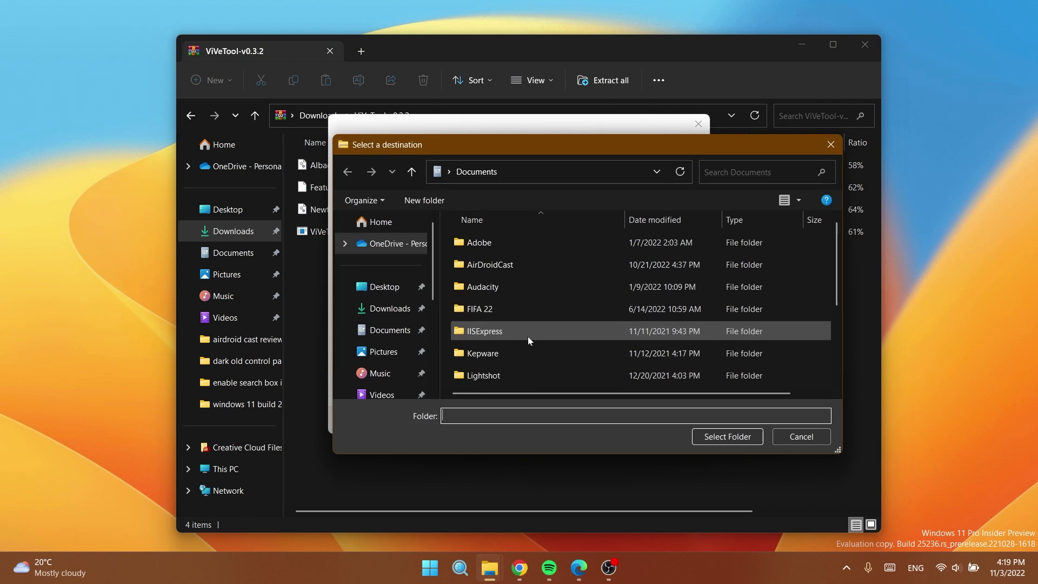
pyautogui.scroll(-3, 373, 357)
pyautogui.click(378, 351)
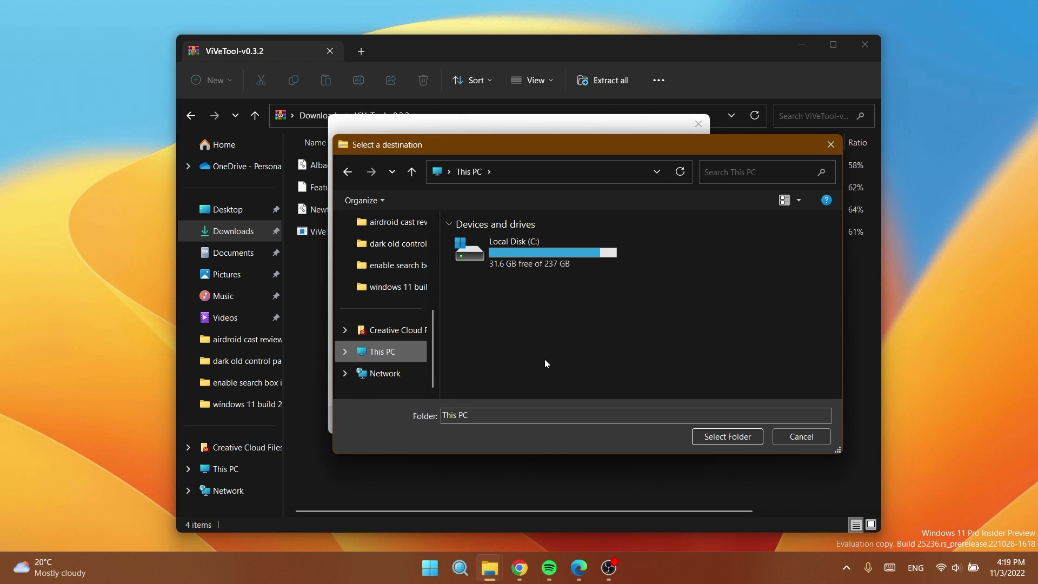
pyautogui.doubleClick(529, 255)
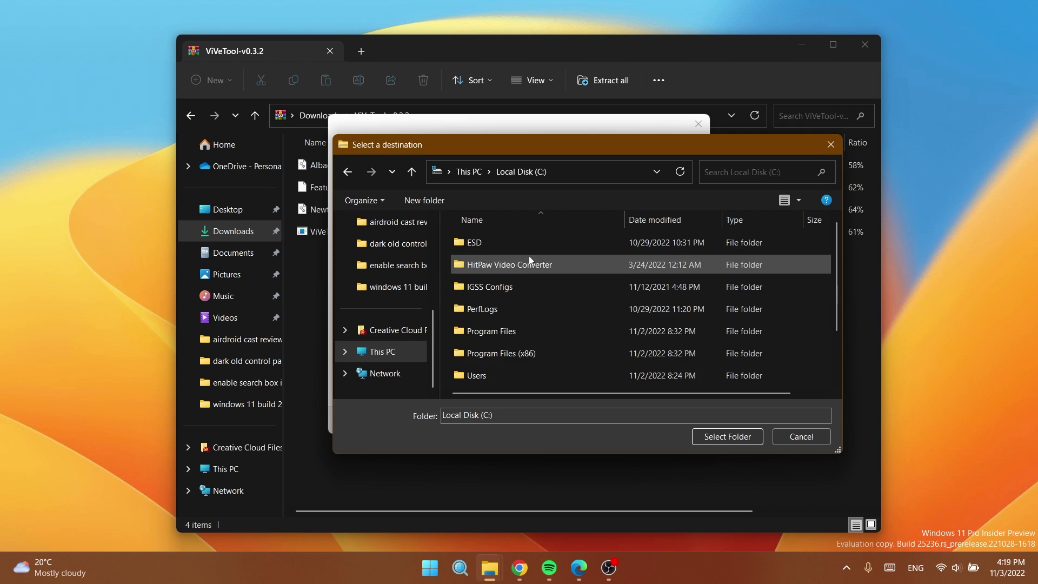
pyautogui.scroll(-1, 519, 302)
pyautogui.doubleClick(508, 333)
pyautogui.scroll(-5, 521, 301)
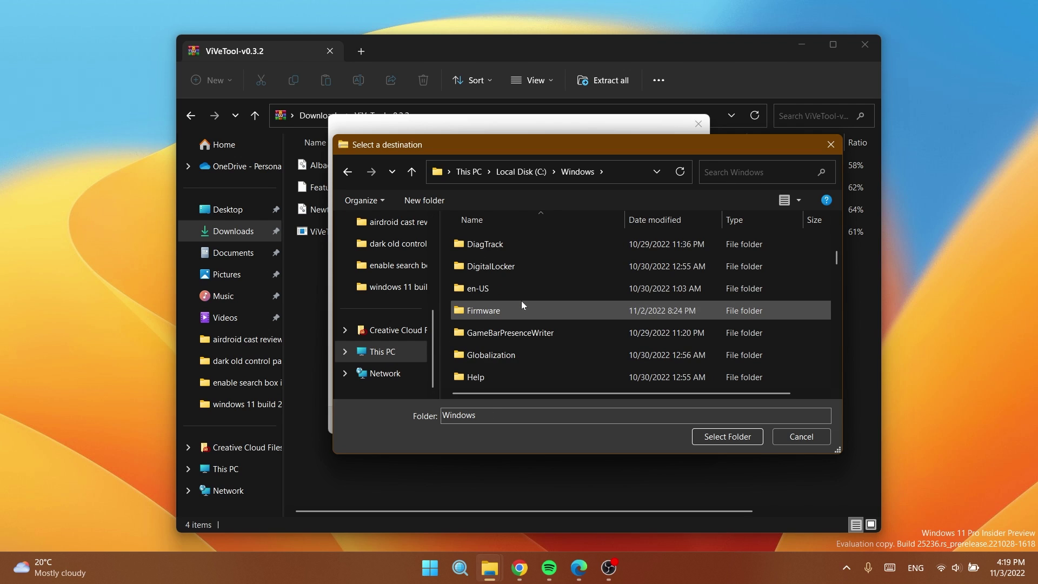
pyautogui.scroll(-14, 521, 300)
pyautogui.click(471, 307)
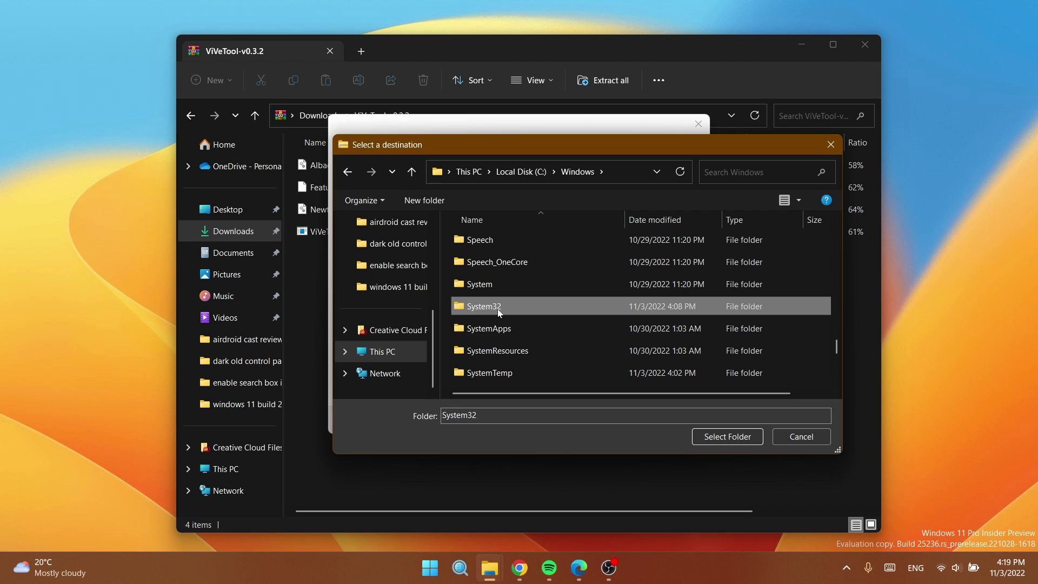
pyautogui.click(713, 438)
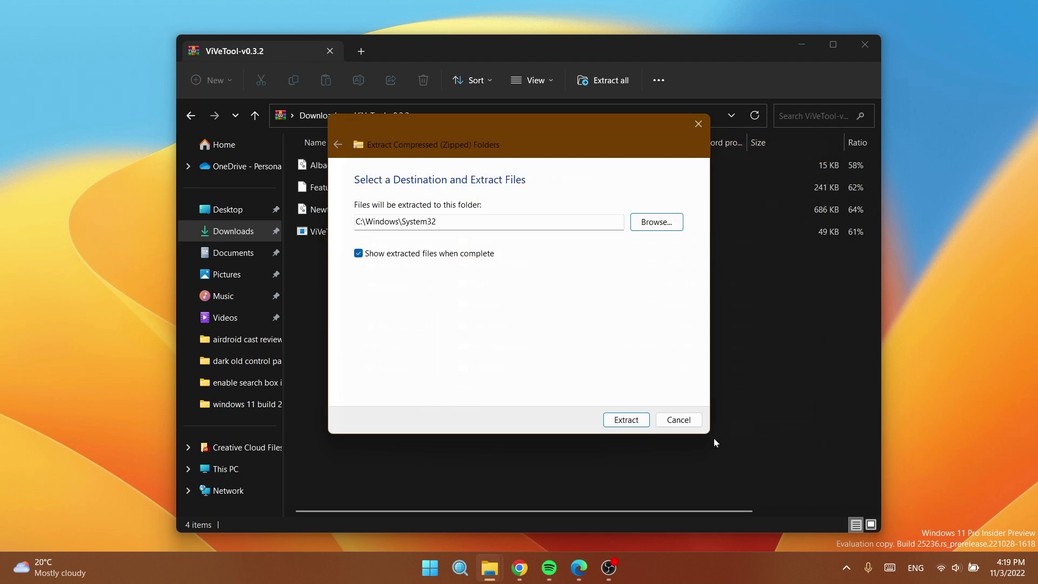
# Extract the files, replacing existing ones and granting administrator permission for each file
pyautogui.click(626, 420)
pyautogui.click(245, 210)
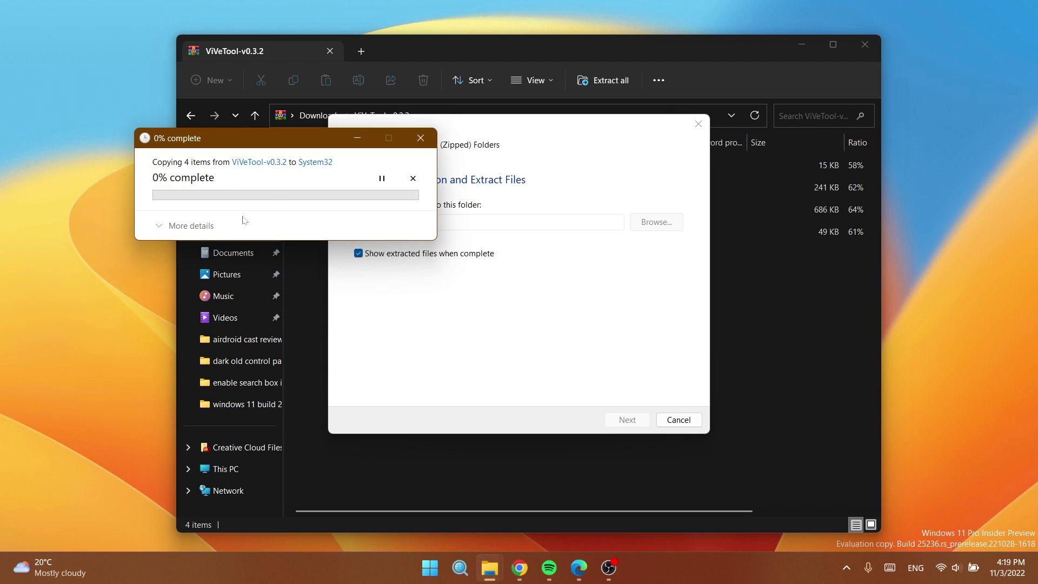
pyautogui.click(243, 254)
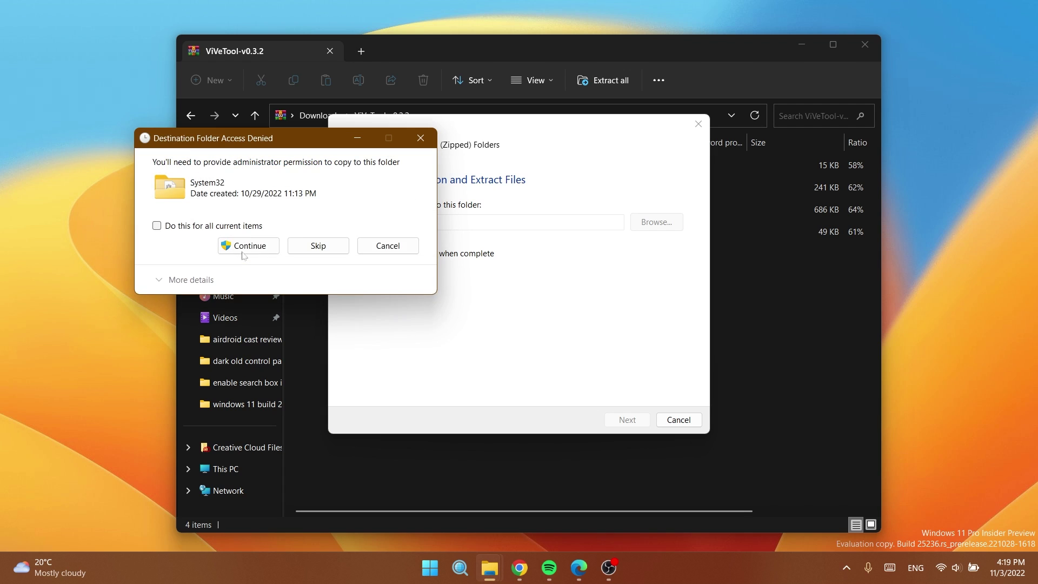
pyautogui.click(242, 252)
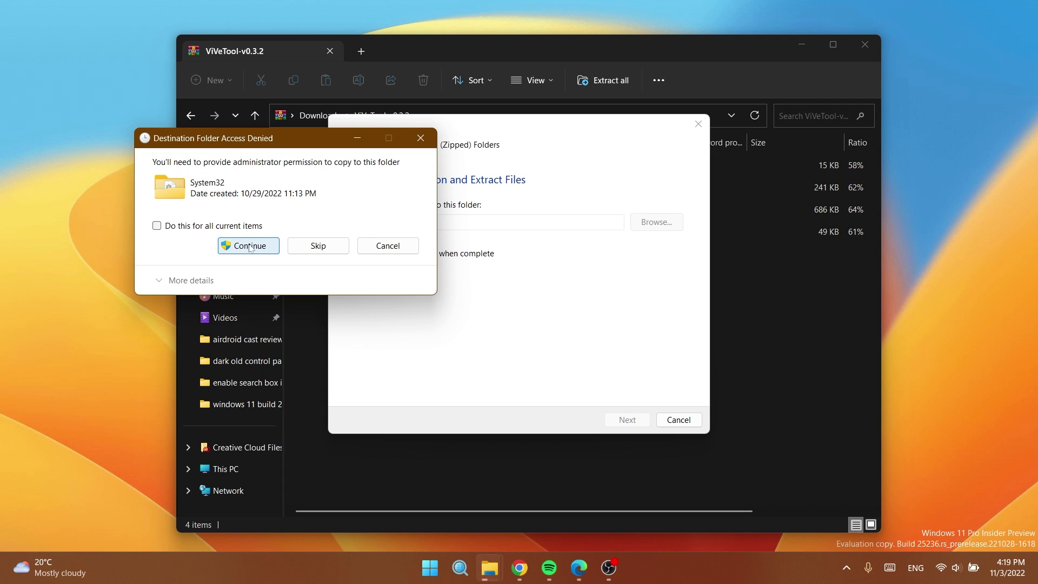
pyautogui.click(249, 246)
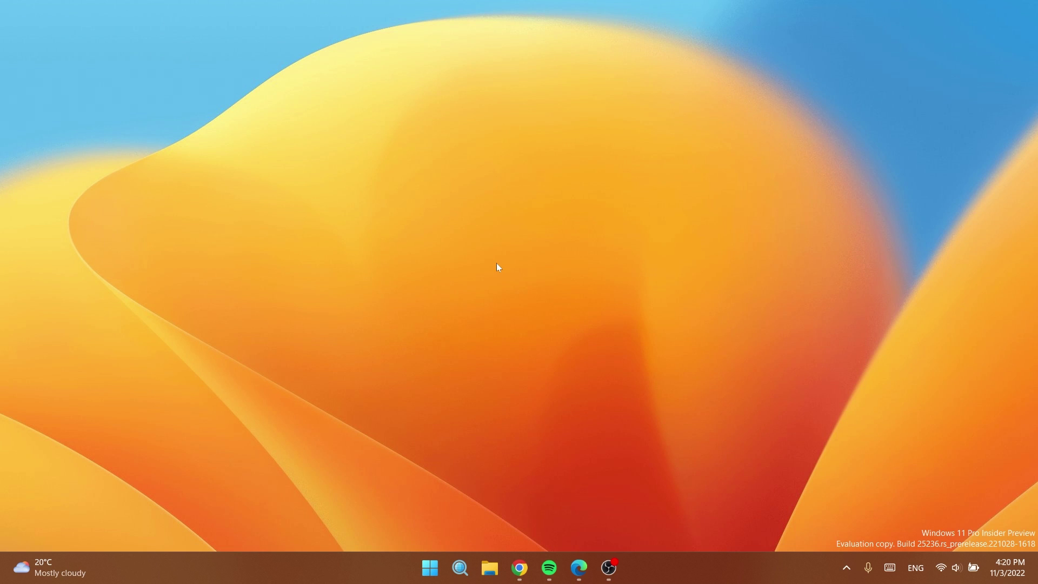
# Search for cmd and run Command Prompt as administrator
pyautogui.press('super')
pyautogui.write('cmd')
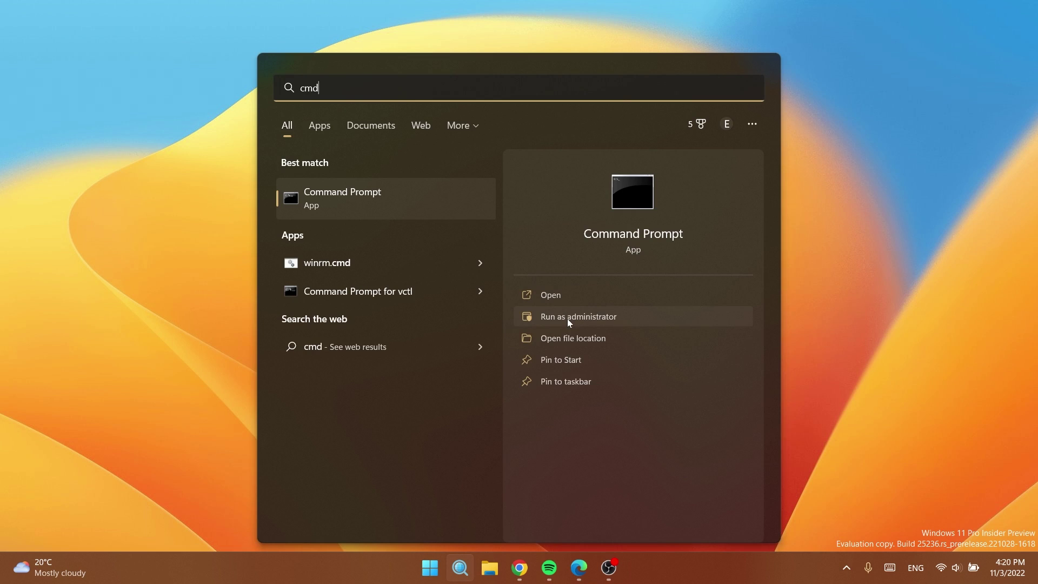
pyautogui.click(567, 319)
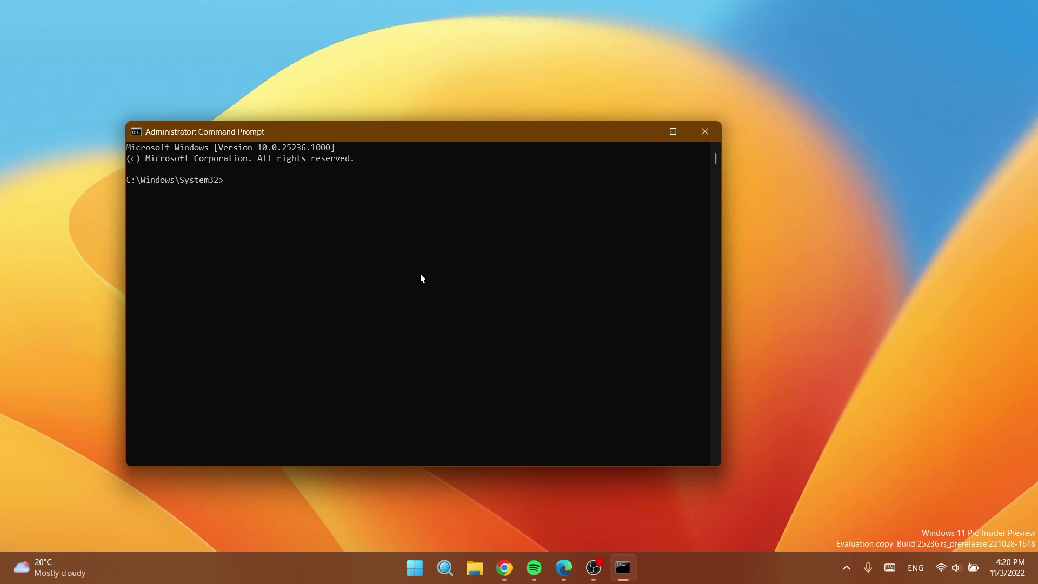
# Run vivetool /enable for IDs 39427030 and 41249924, then close Command Prompt
pyautogui.write('vivetool /enable /id:39427030')
pyautogui.press('Return')
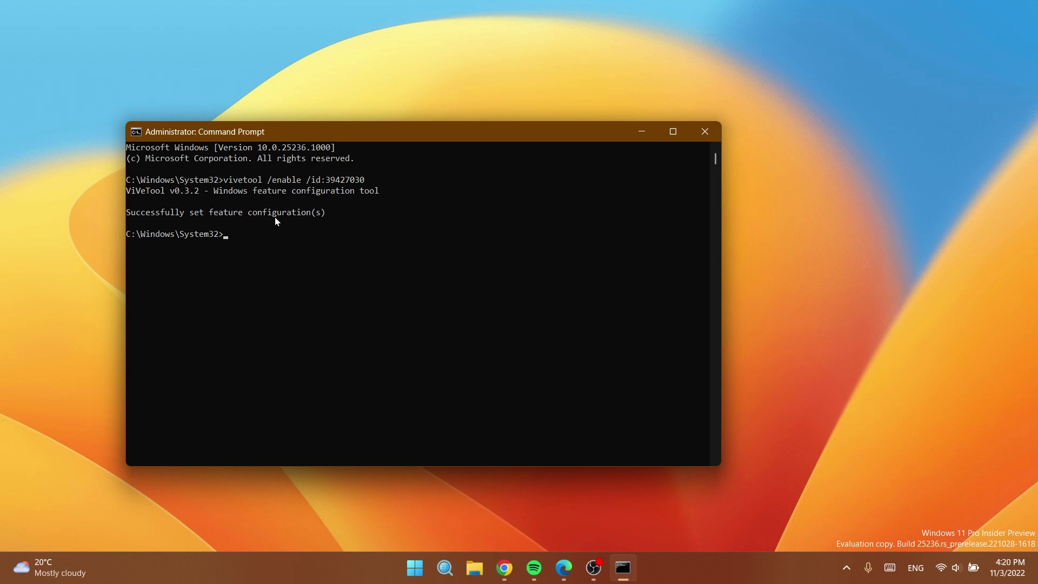
pyautogui.click(277, 290)
pyautogui.write('vivetool /enable /id:41249924')
pyautogui.press('Return')
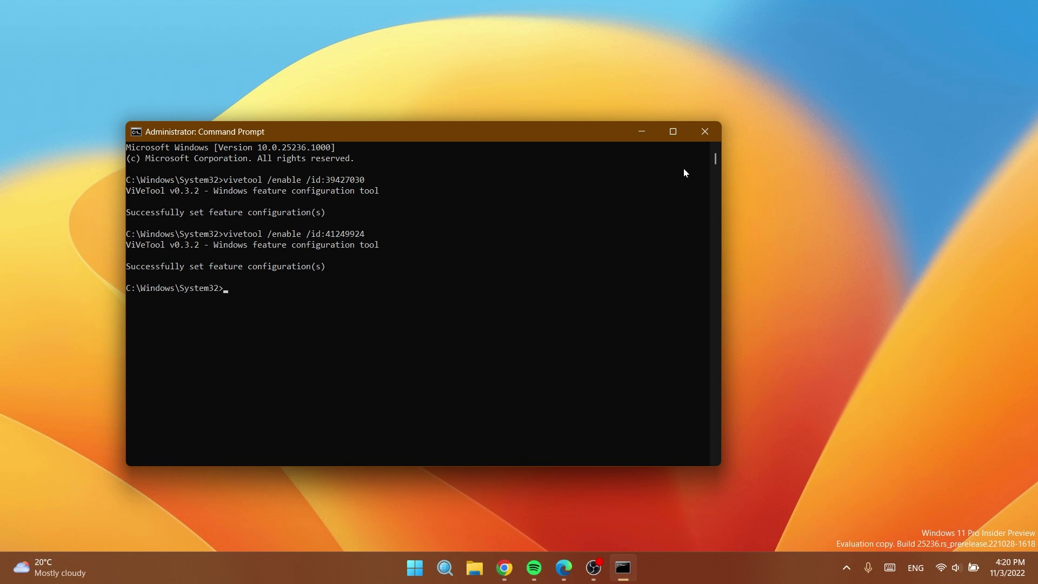
pyautogui.click(697, 136)
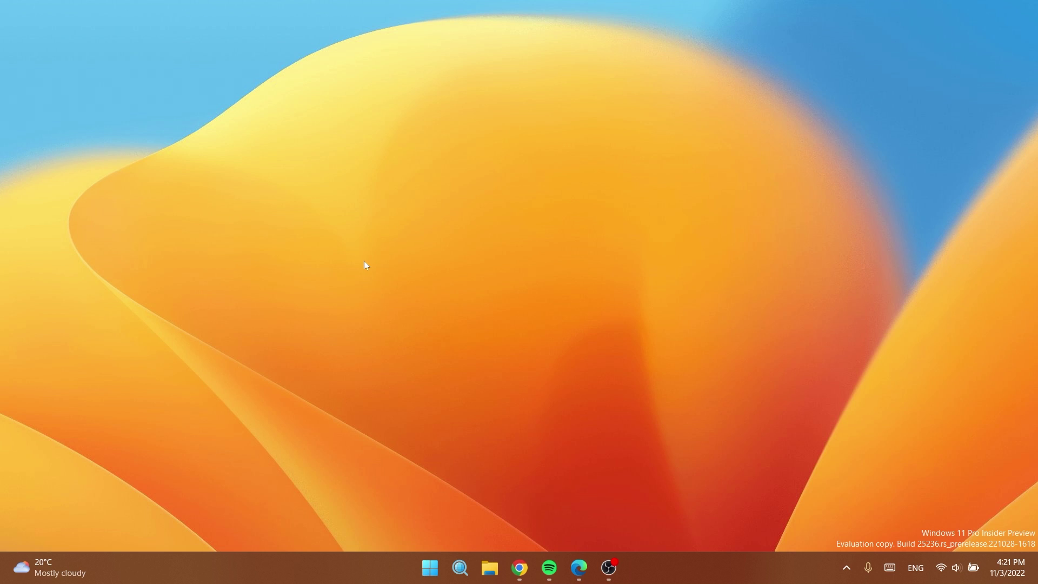
# Search for 'settings', launch the Settings app, and go to System > Power & battery
pyautogui.press('super+s')
pyautogui.write('settings')
pyautogui.click(356, 209)
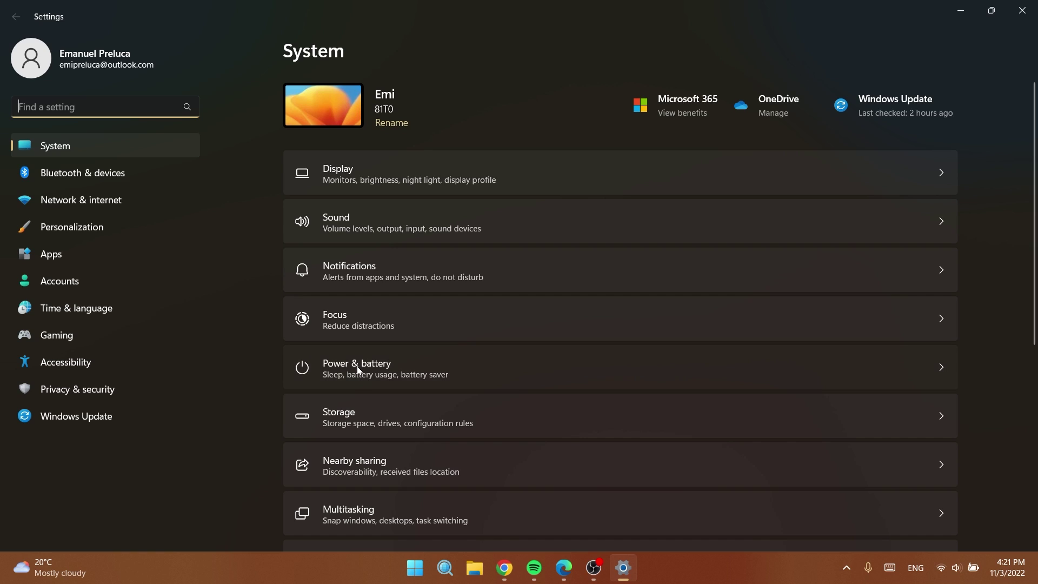
pyautogui.click(357, 369)
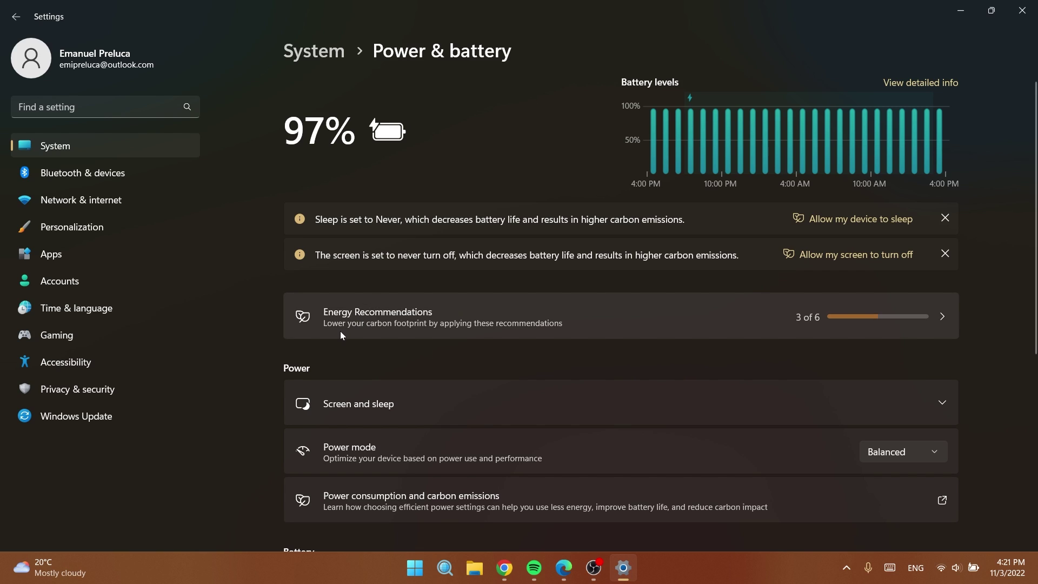
# Open the Energy Recommendations entry on the Power & battery page
pyautogui.click(409, 322)
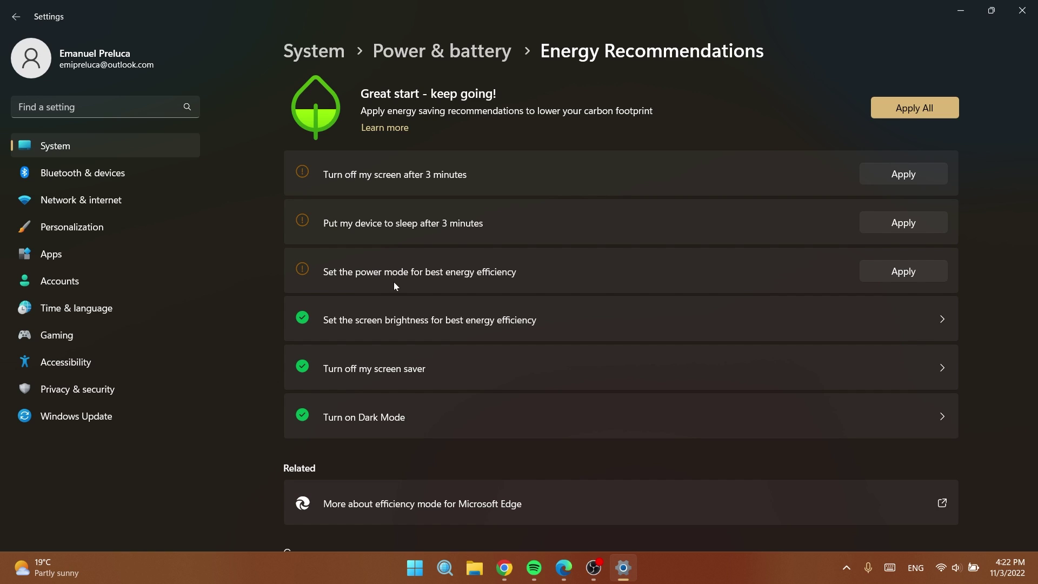
pyautogui.click(400, 365)
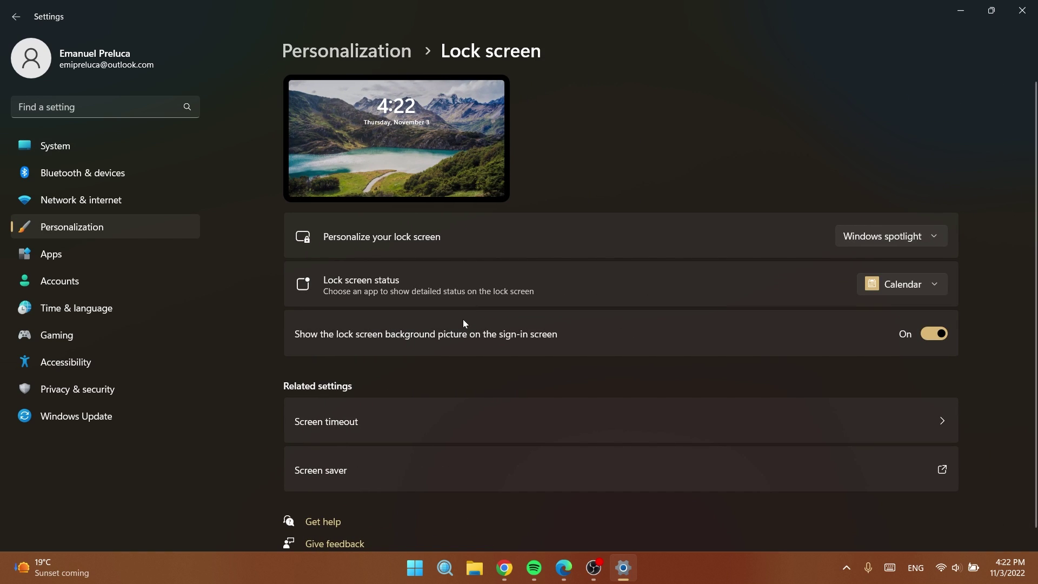
pyautogui.click(17, 25)
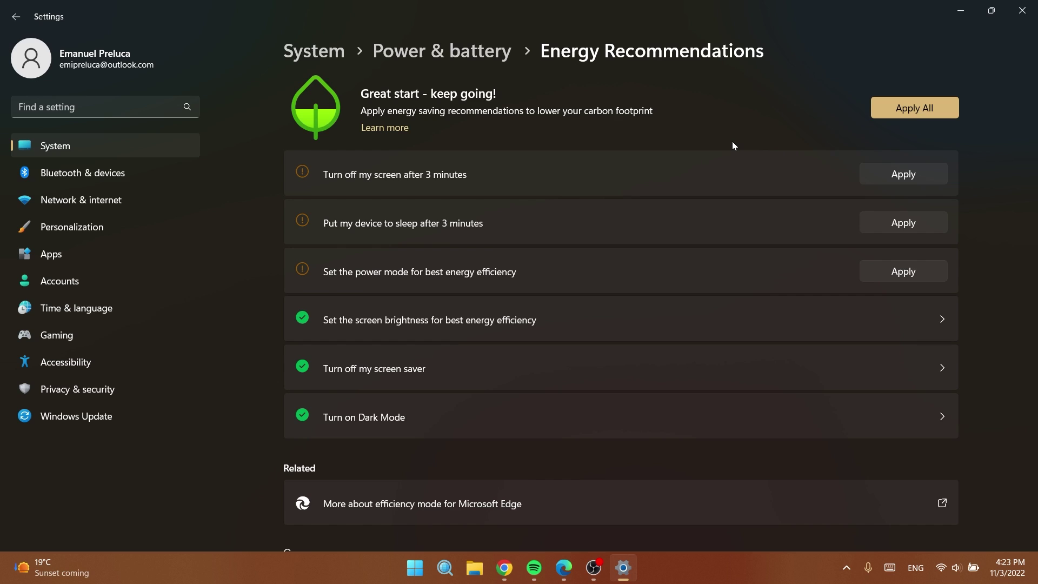
# Close the Settings window with Alt+F4
pyautogui.hotkey('alt', 'F4')
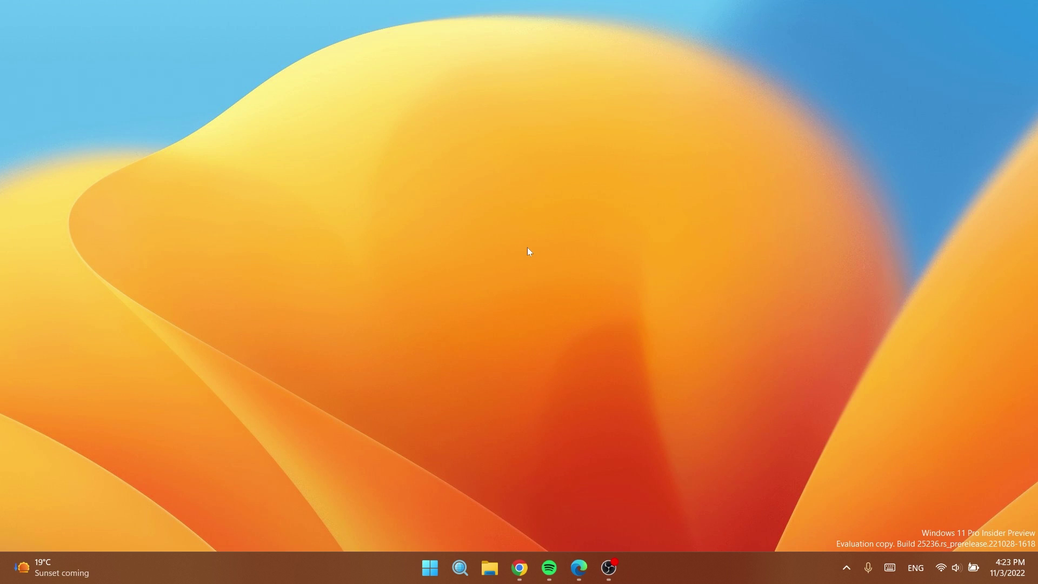